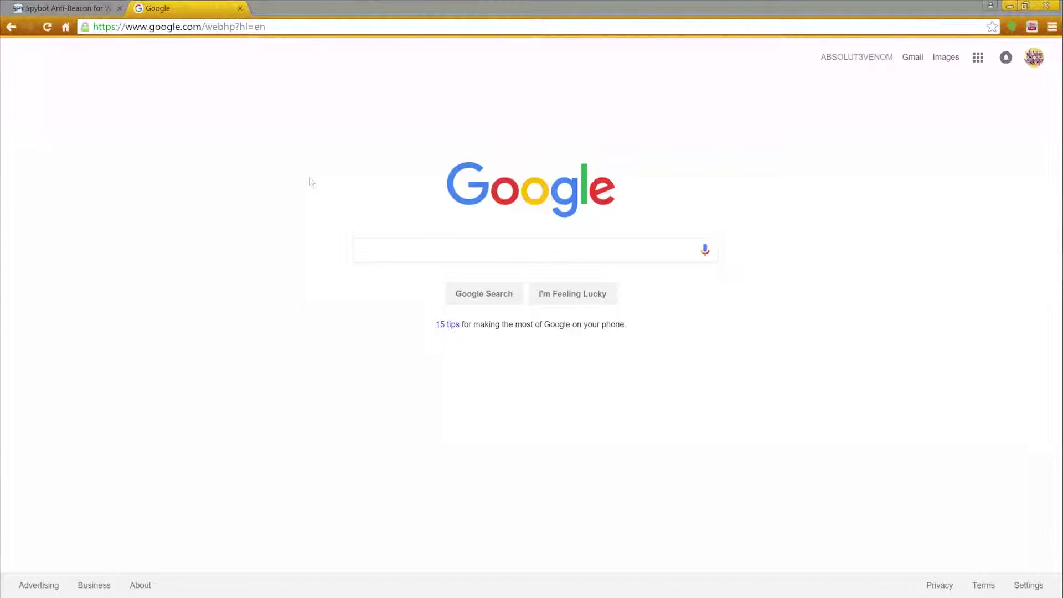
Search Google for 'spybot anti-beacon', then return to the Safer-Networking product page tab.
click(372, 244)
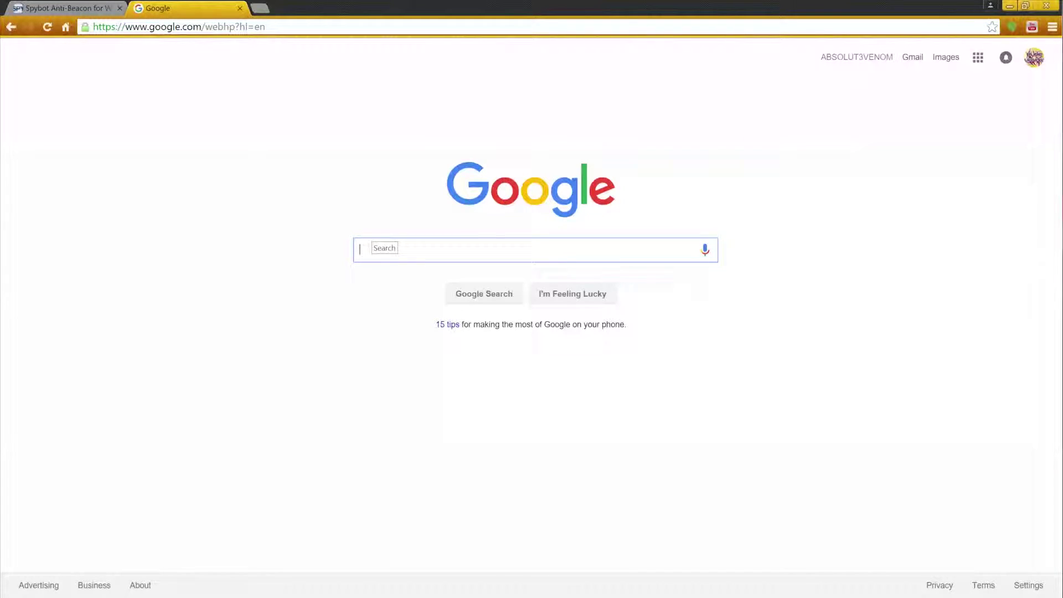
text(spybhto)
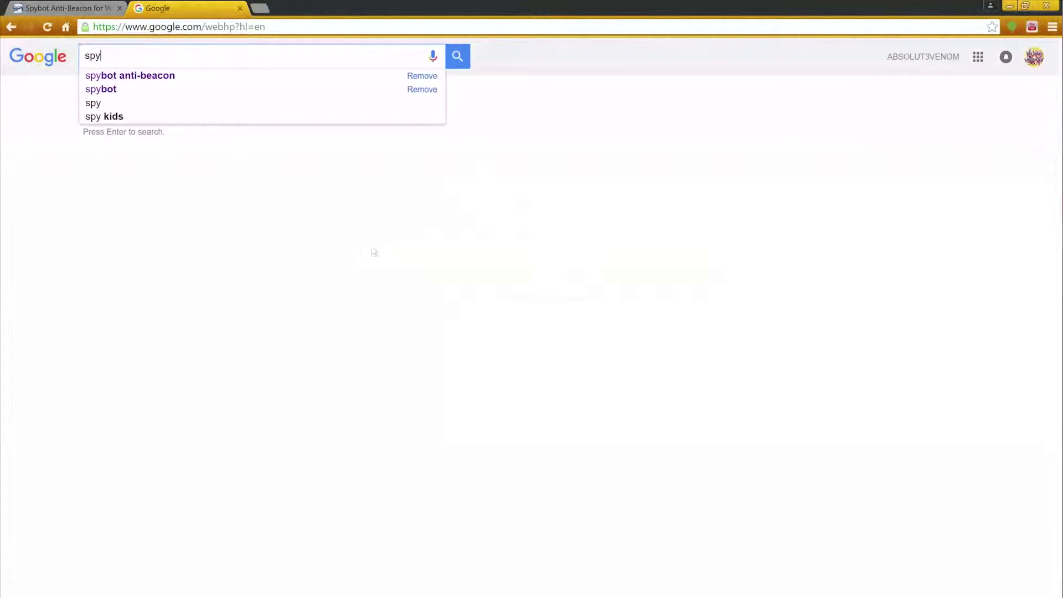
key(BackSpace)
key(BackSpace)
key(BackSpace)
text(ot)
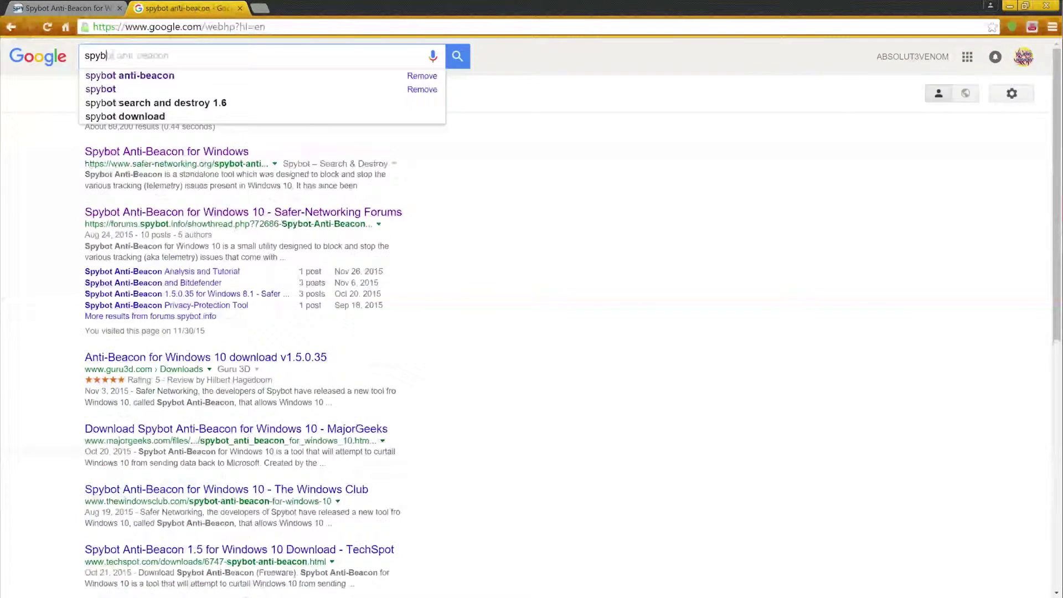
key(Down)
key(Return)
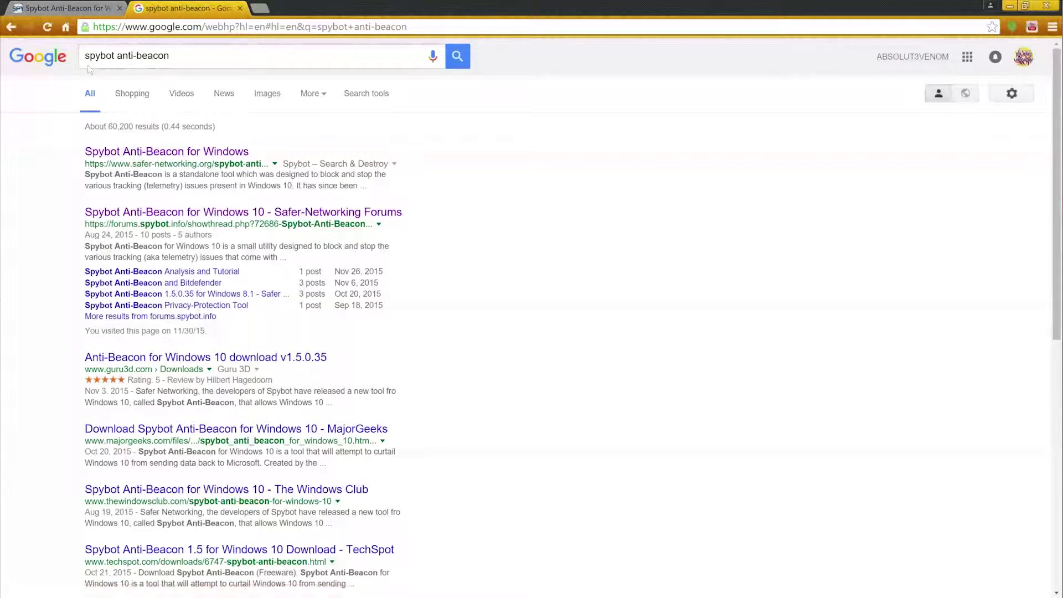
click(62, 7)
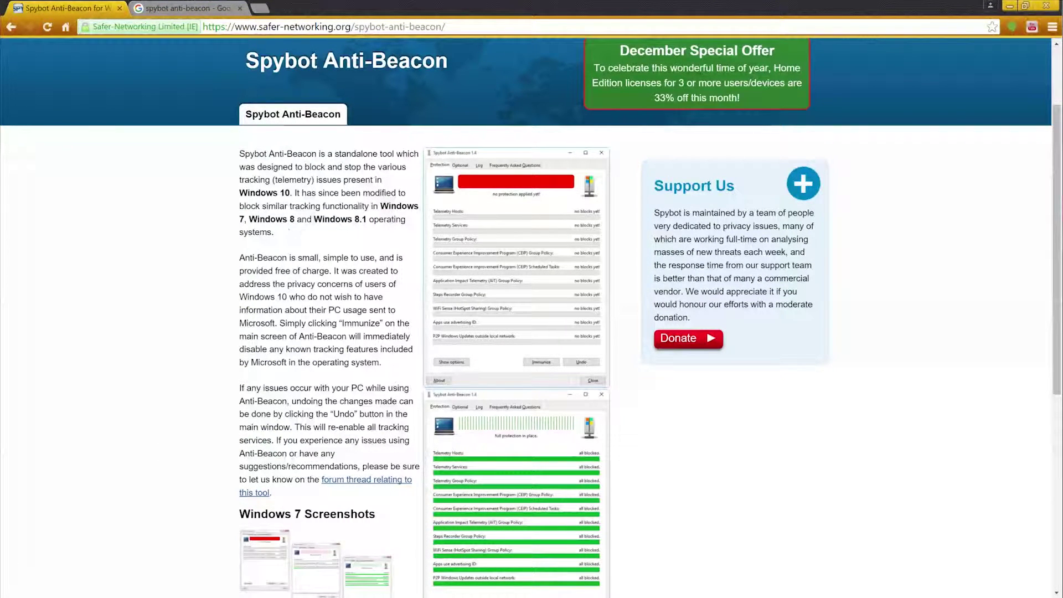
Download the Spybot Anti-Beacon installer from the page's Download section.
scroll(289, 230, down, 2)
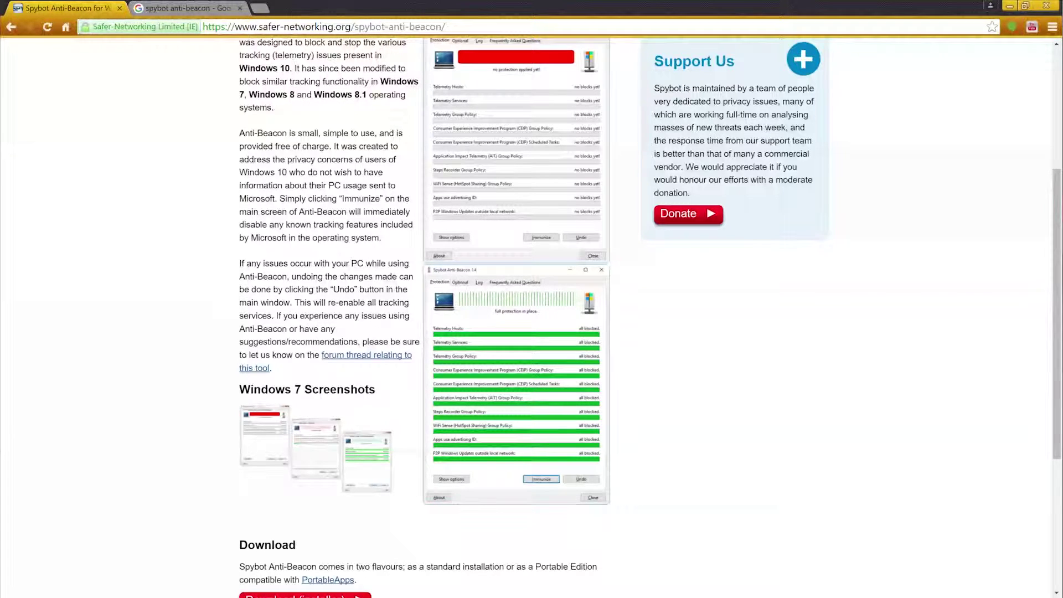
scroll(283, 226, down, 2)
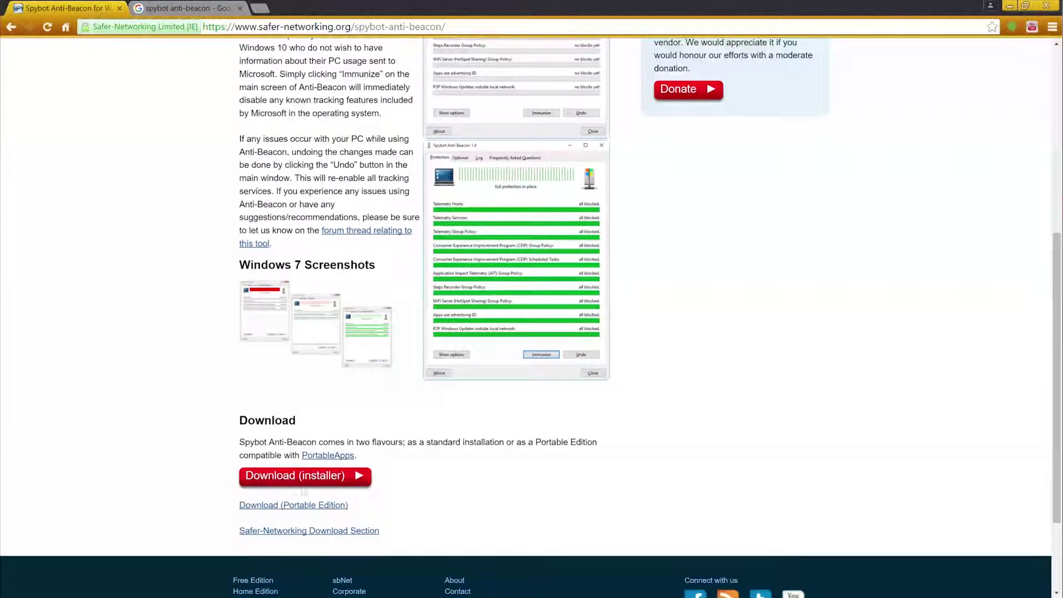
click(298, 486)
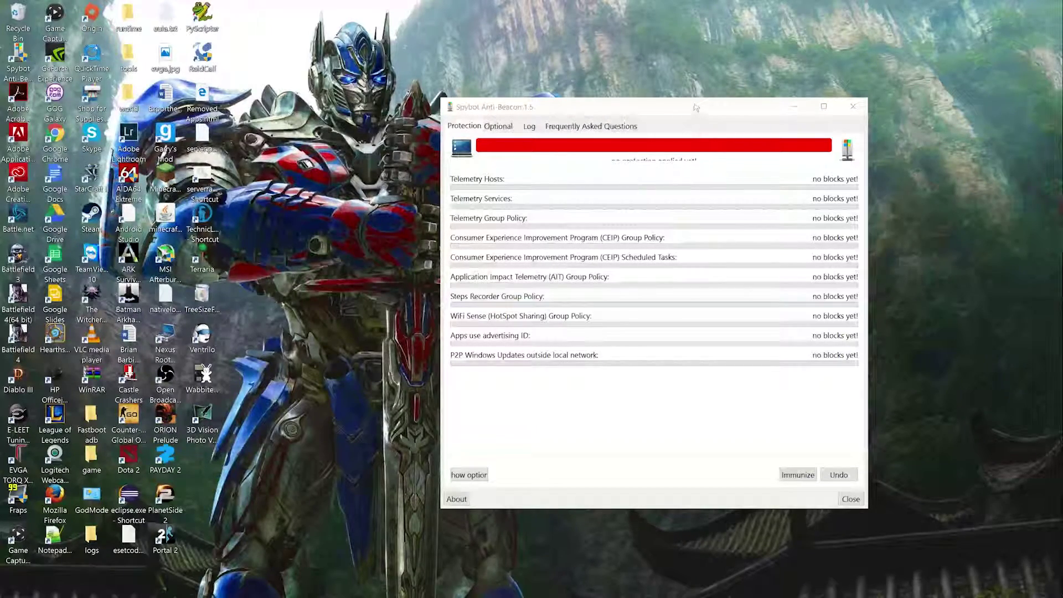
Make the Anti-Beacon window taller so all ten telemetry categories are visible.
drag(696, 99, 695, 59)
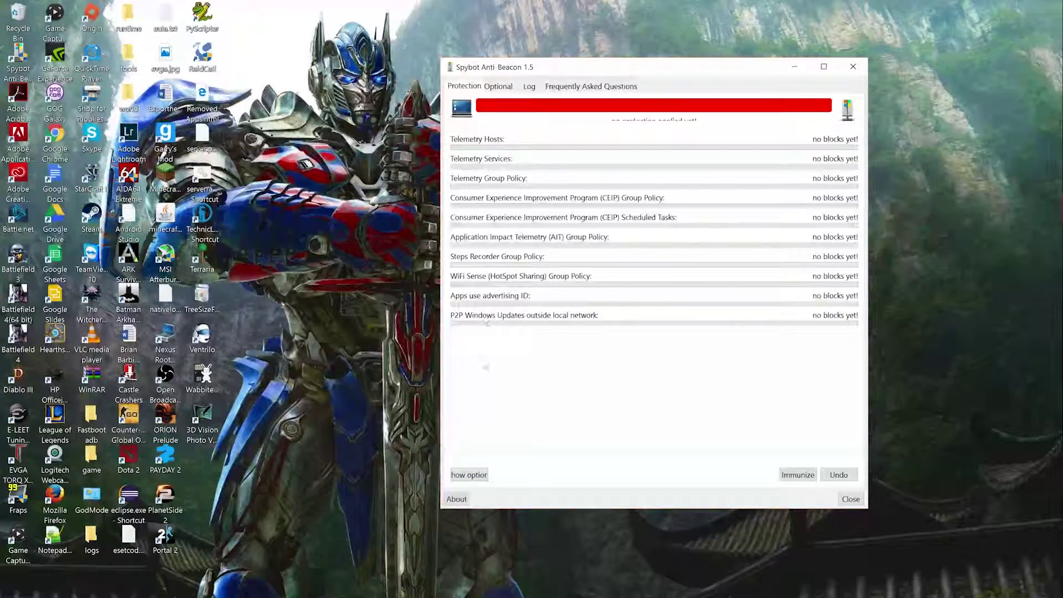
Immunize the system so all ten Windows 10 telemetry categories read all blocked.
click(1044, 12)
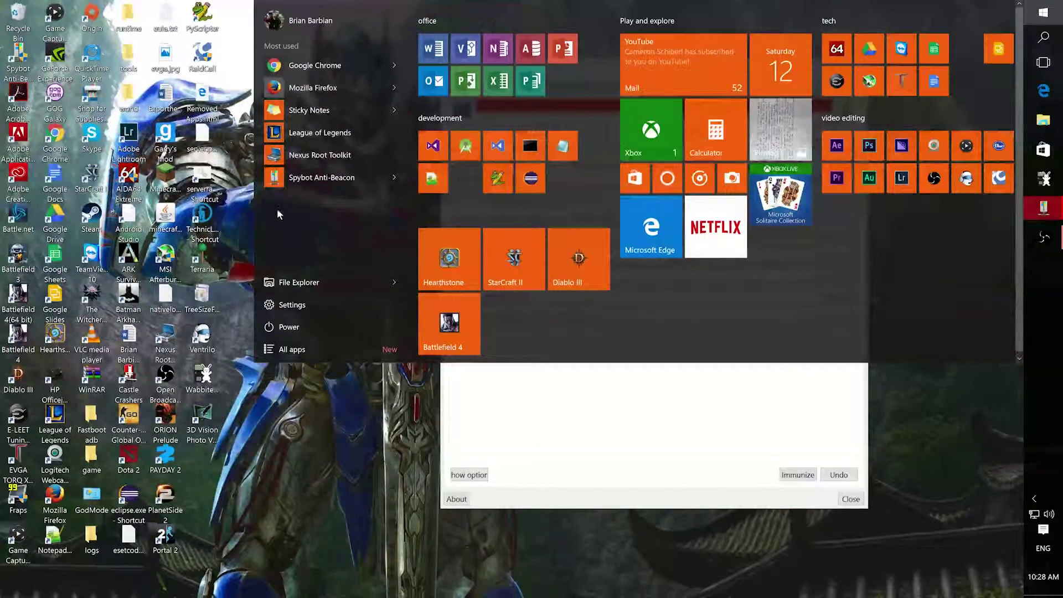
click(893, 390)
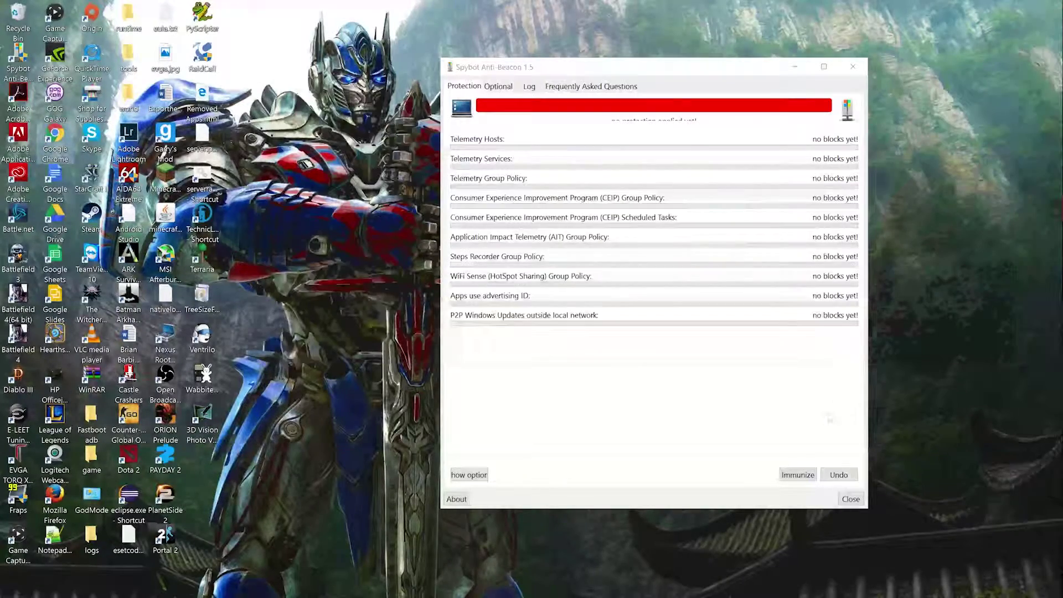
click(793, 479)
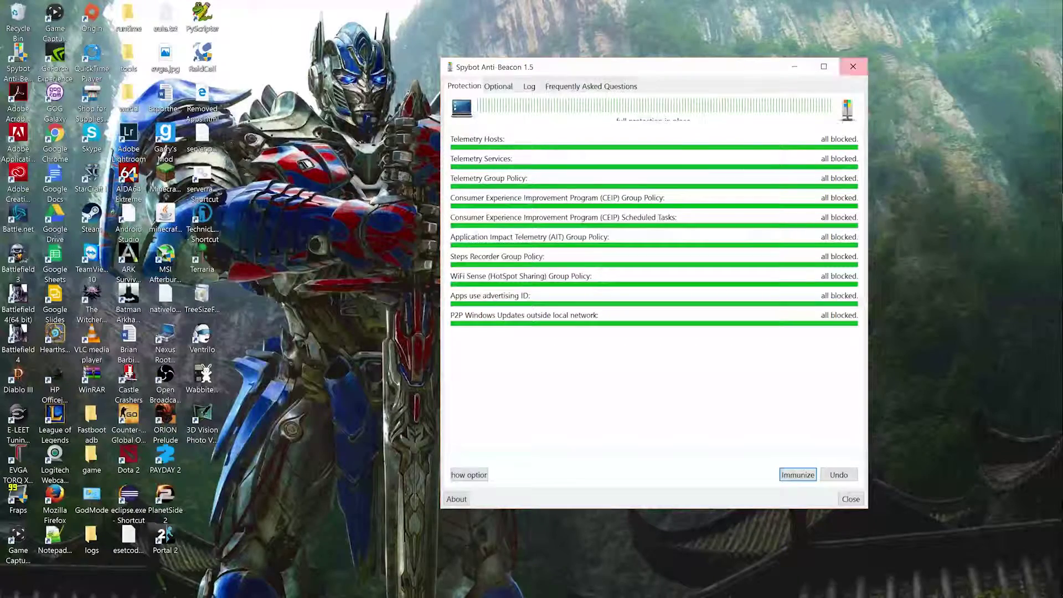
Check the hidden background app icons in the tray, then hide them again.
mouse_move(1059, 488)
click(1034, 499)
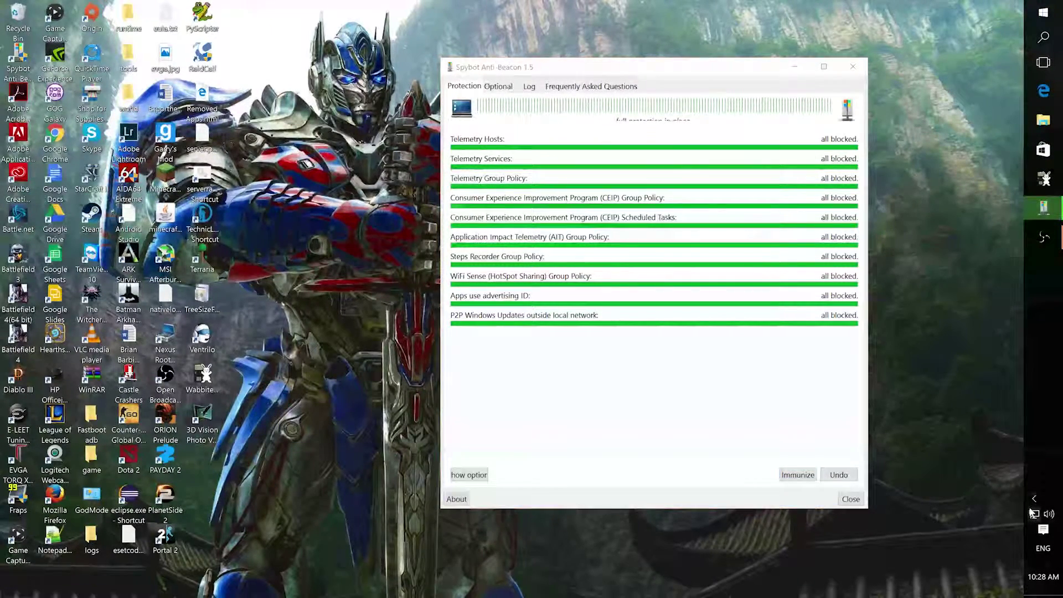
click(1036, 515)
click(1034, 498)
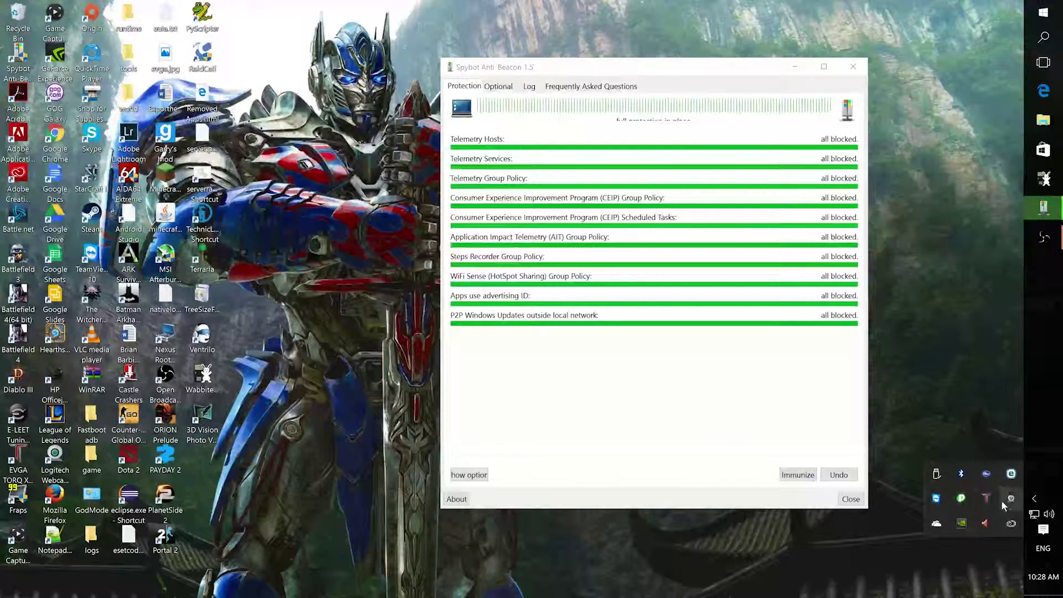
click(932, 403)
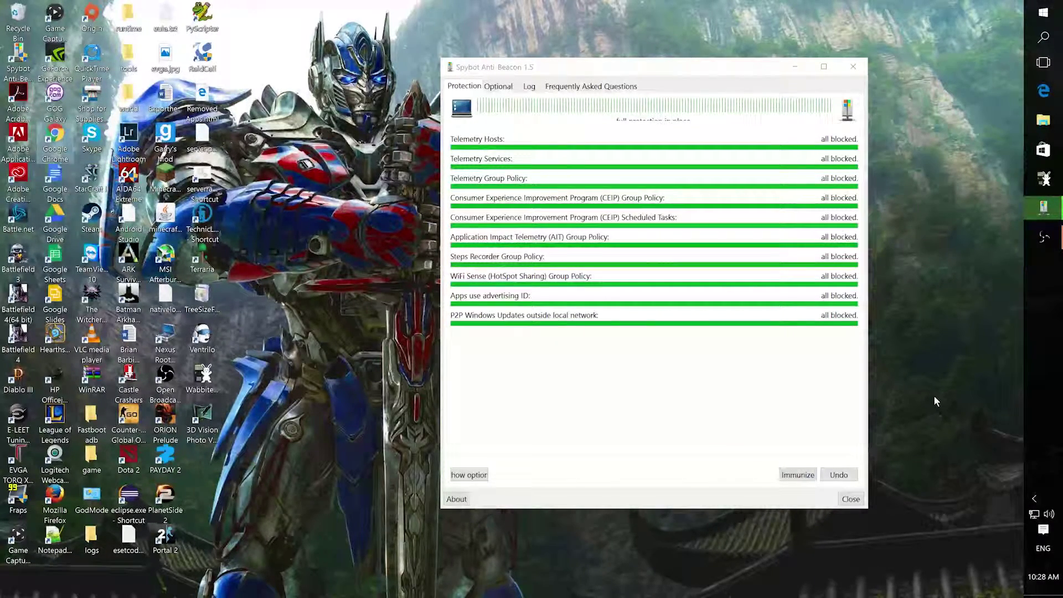
Block the optional Cortana, Web Search, Remote Registry, and Office 2013/2016 telemetry policies.
click(500, 88)
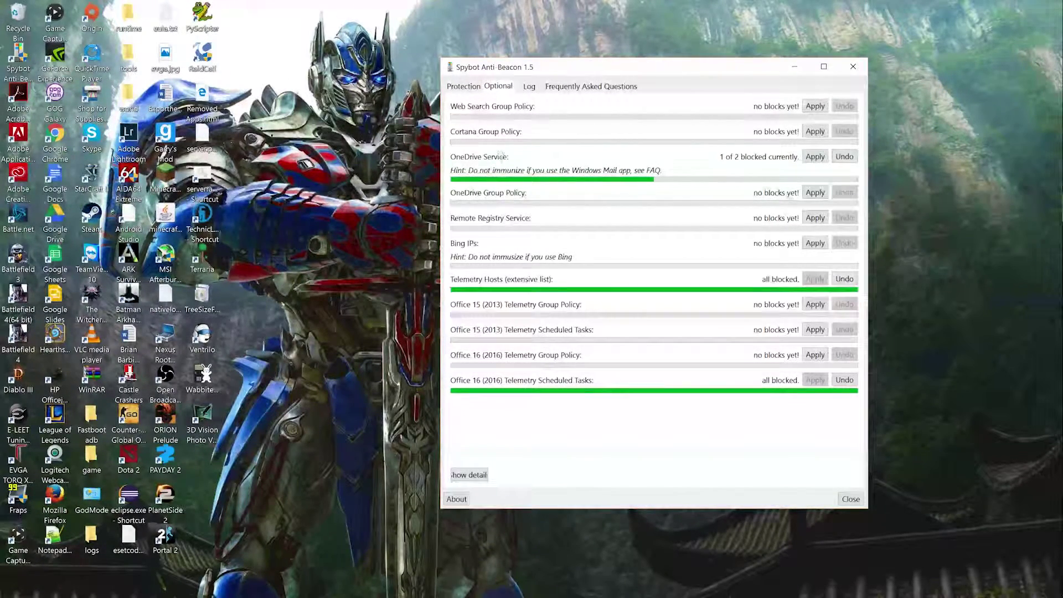
click(816, 132)
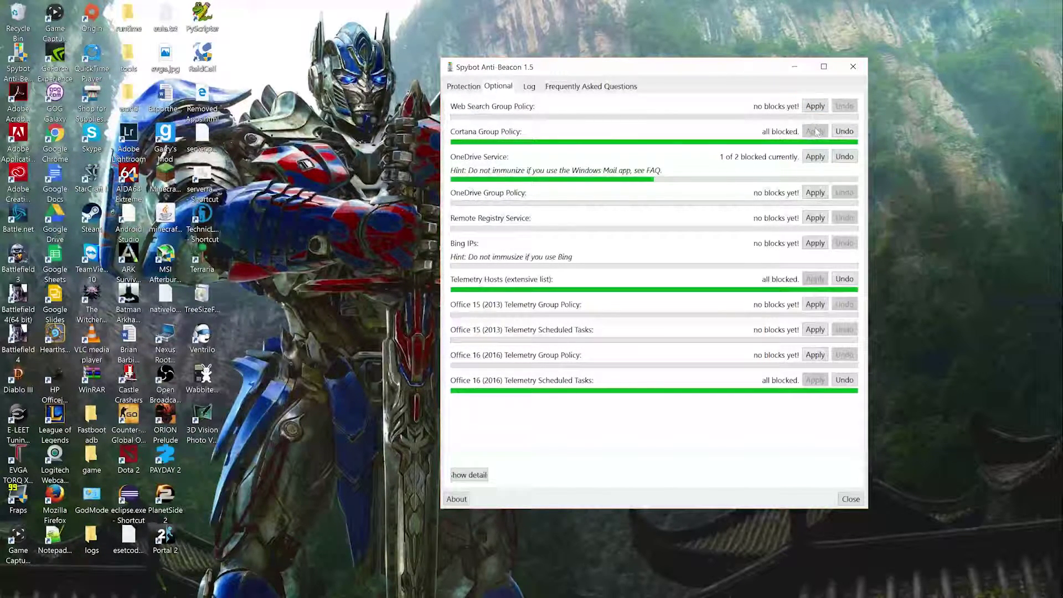
click(815, 106)
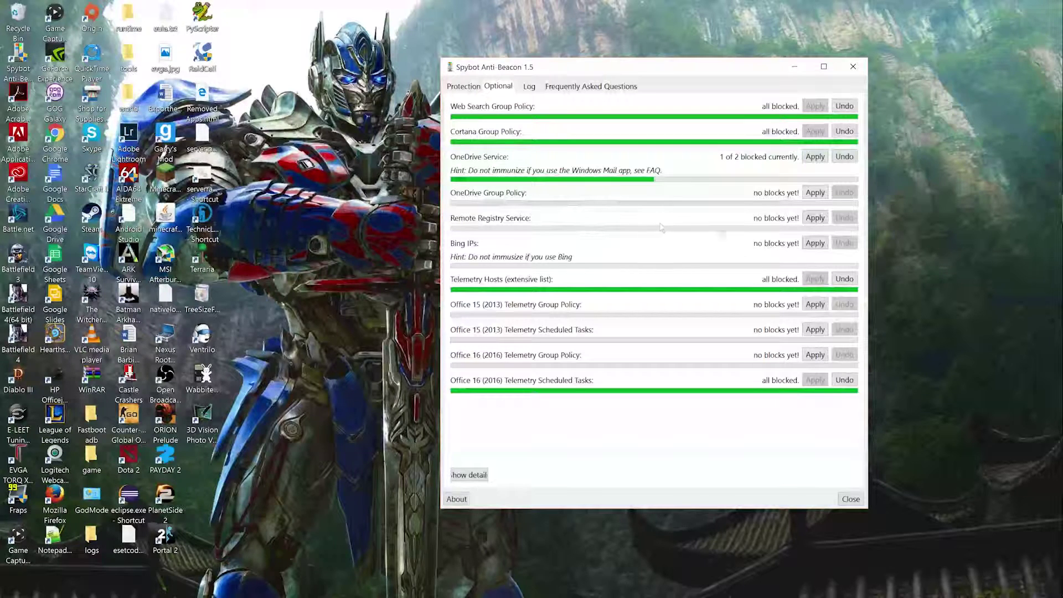
click(822, 220)
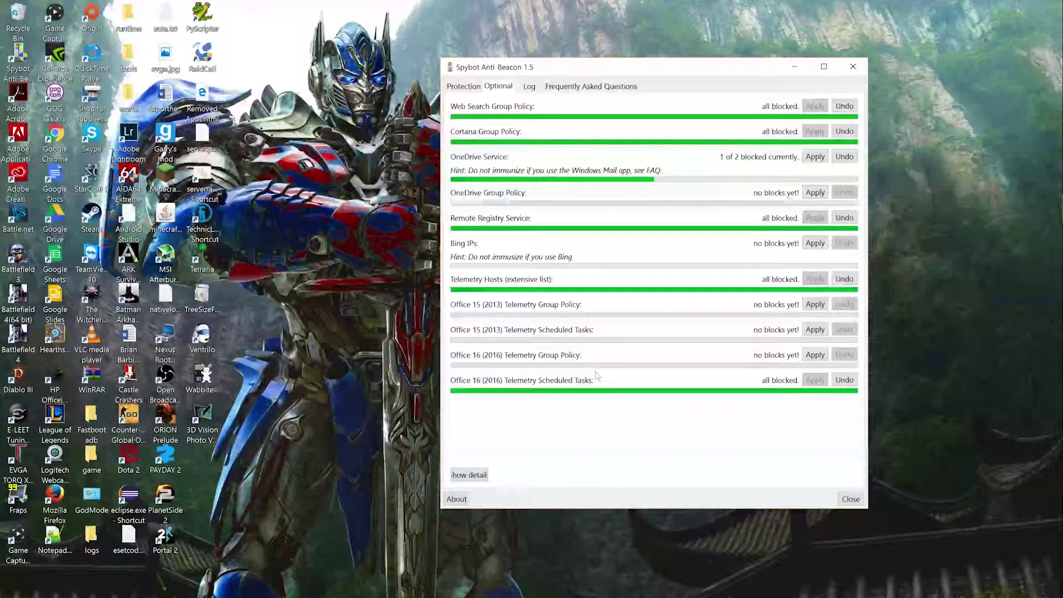
click(816, 330)
click(816, 305)
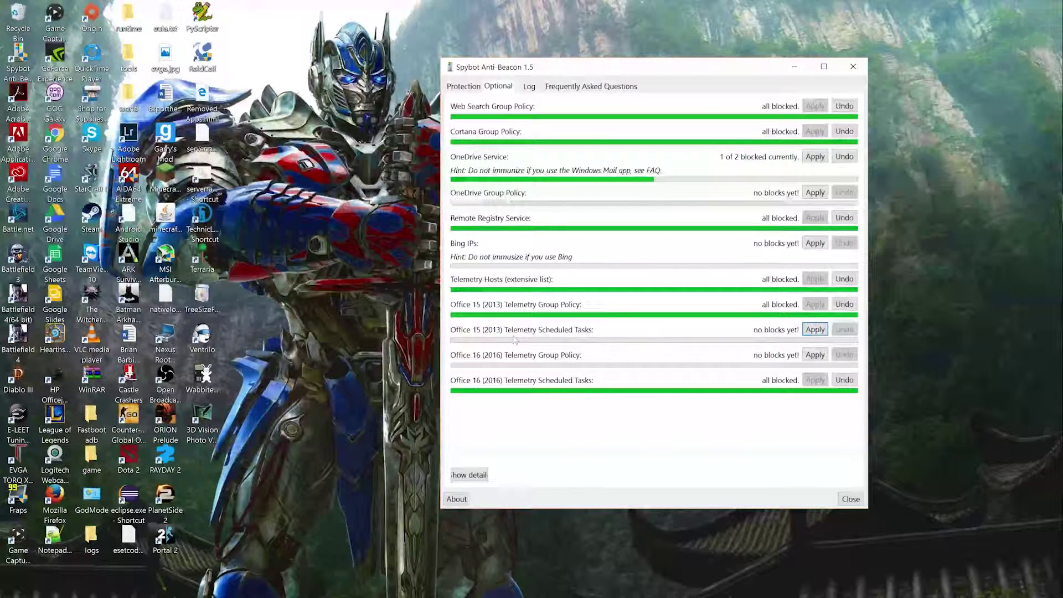
click(816, 355)
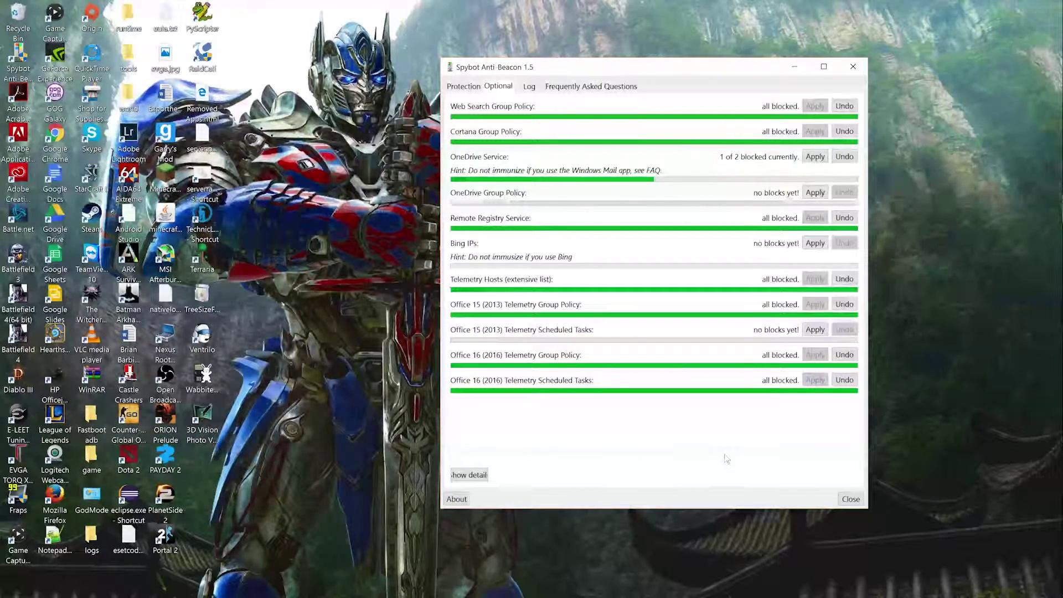
Review the log of applied blocks, then switch to the Frequently Asked Questions.
click(533, 88)
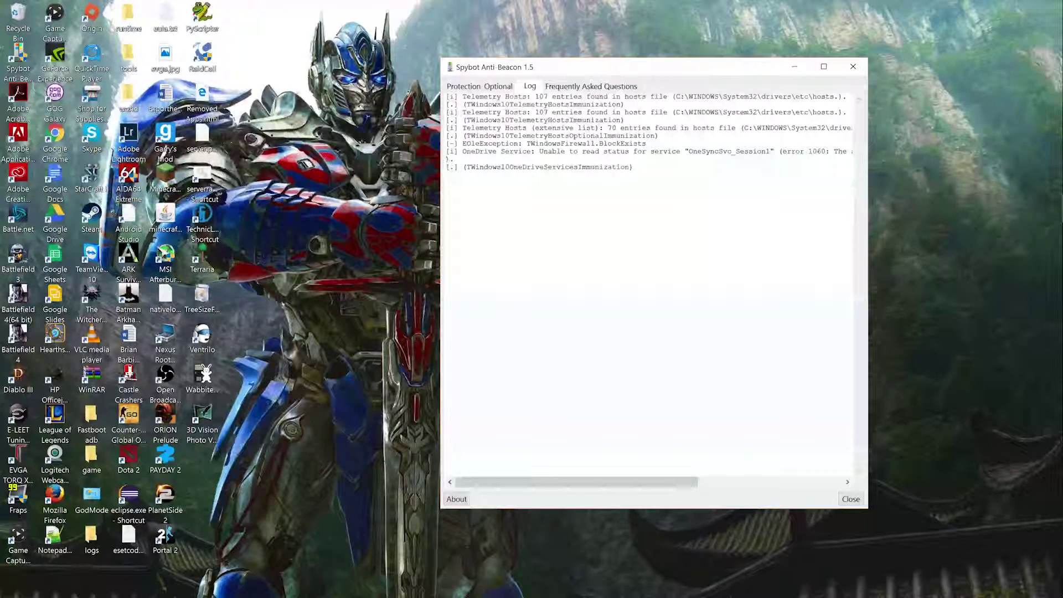
click(607, 87)
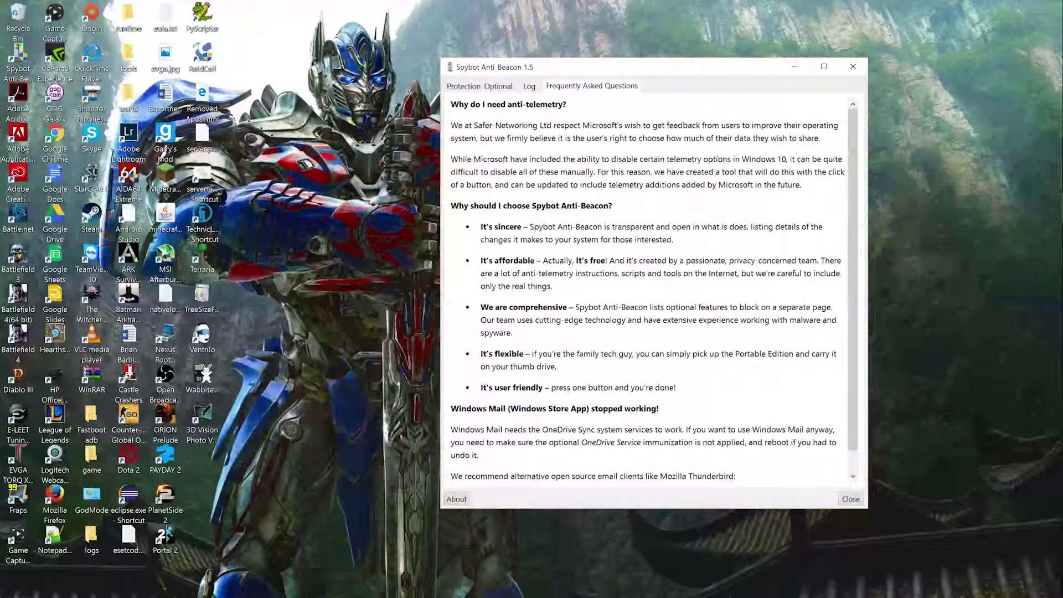
scroll(655, 291, down, 1)
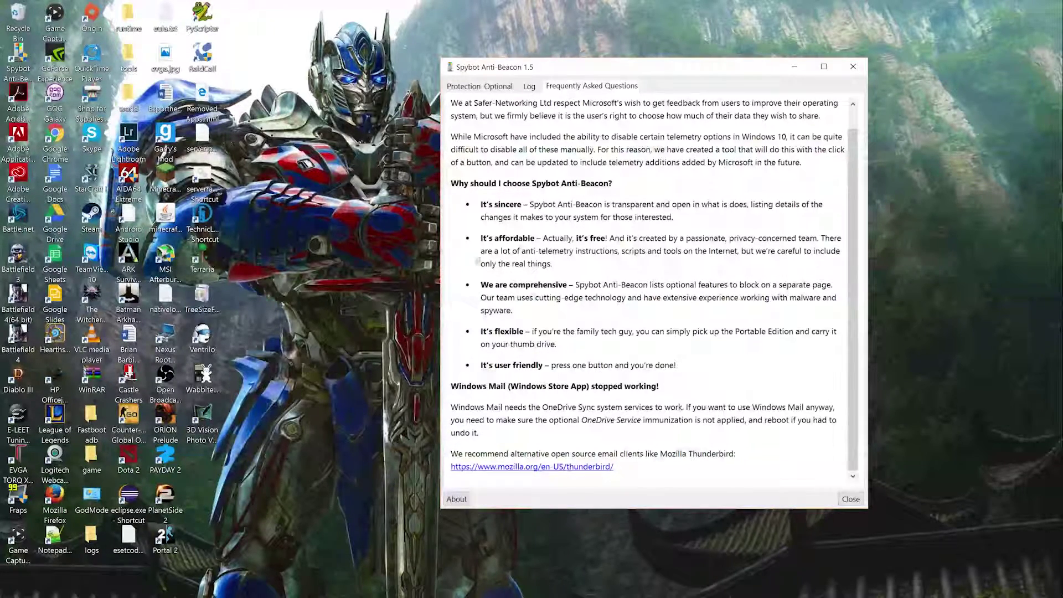
Apply the Bing IPs block among the optional items so it reads all blocked.
click(498, 86)
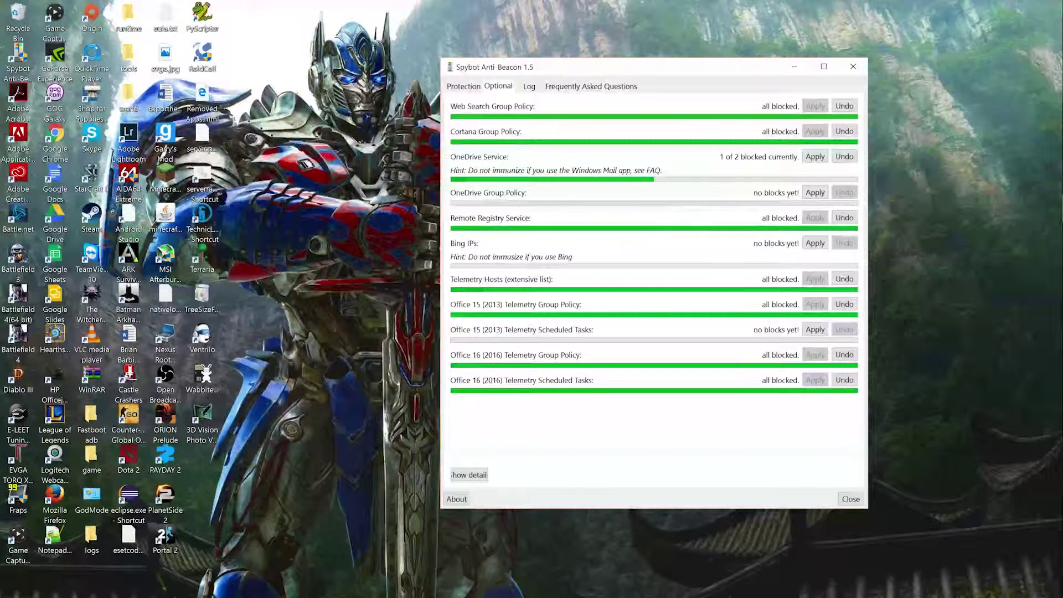
click(1043, 90)
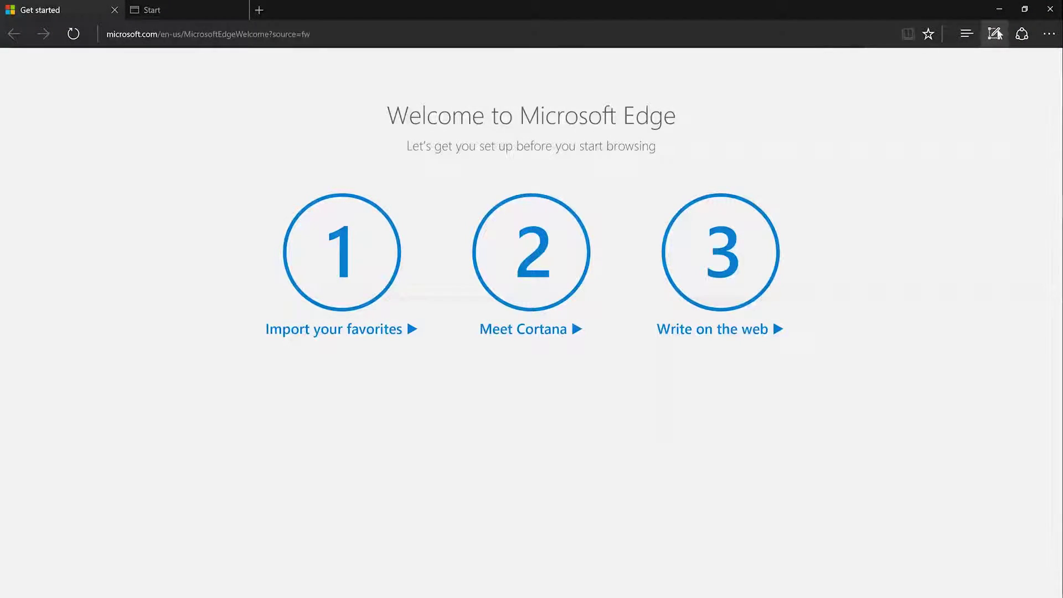
click(1000, 9)
click(813, 243)
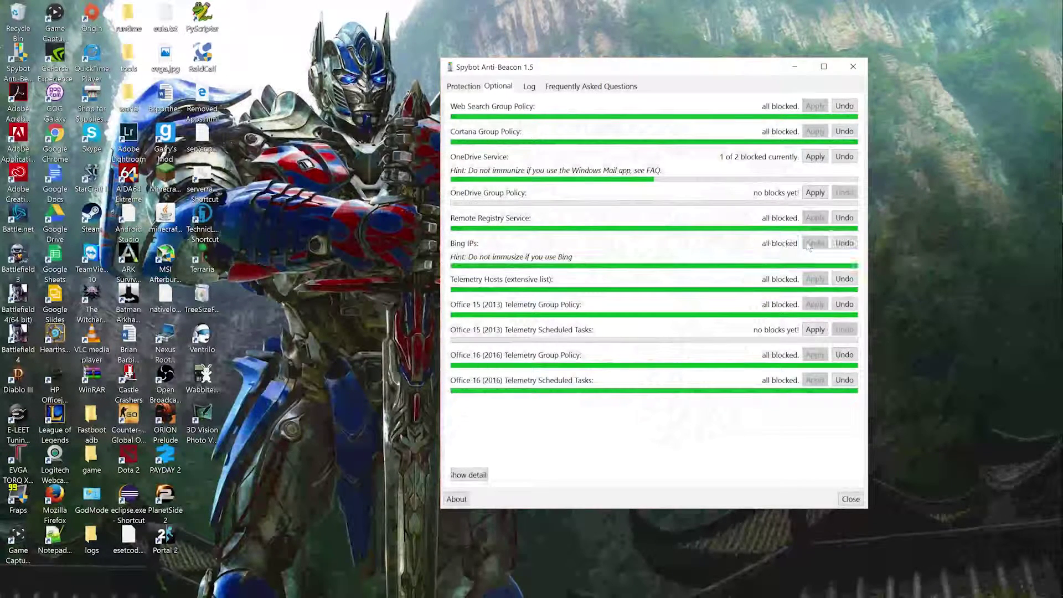
Launch Chrome and try visiting bing.com, which is refused with a network error.
double_click(55, 134)
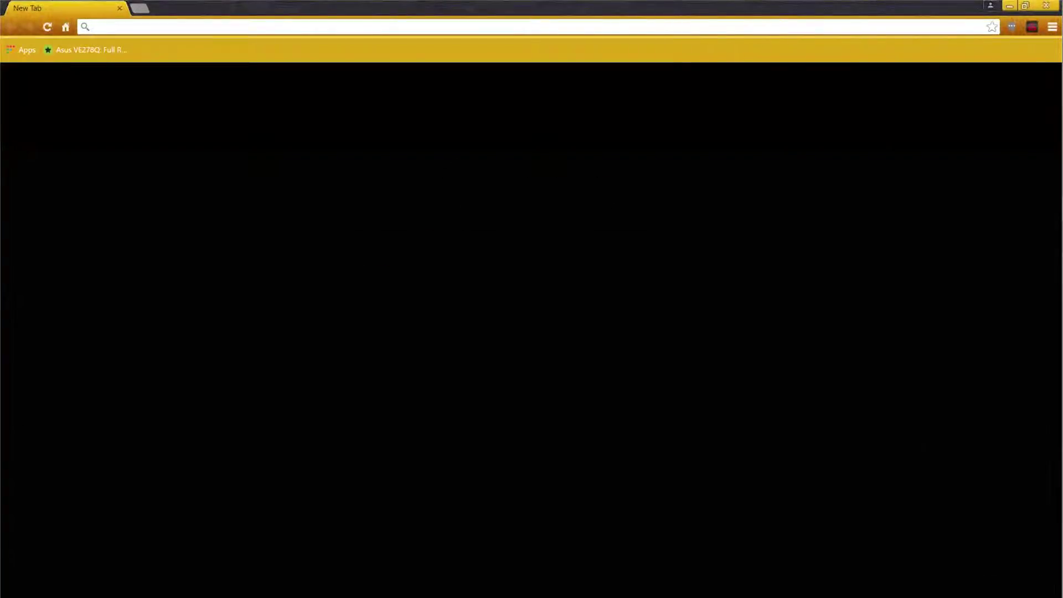
text(btin)
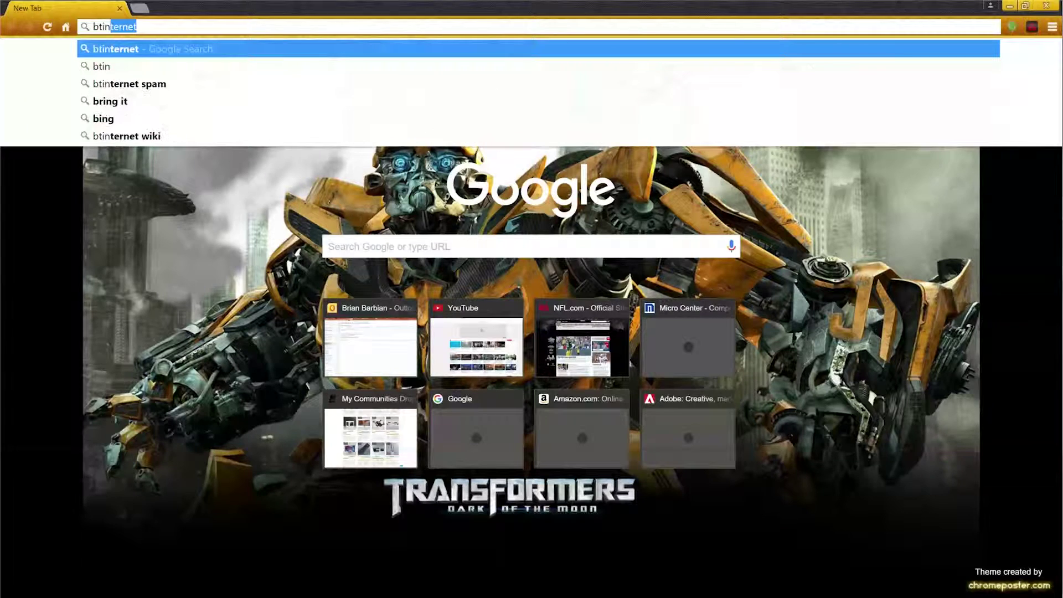
text(g)
key(BackSpace)
key(BackSpace)
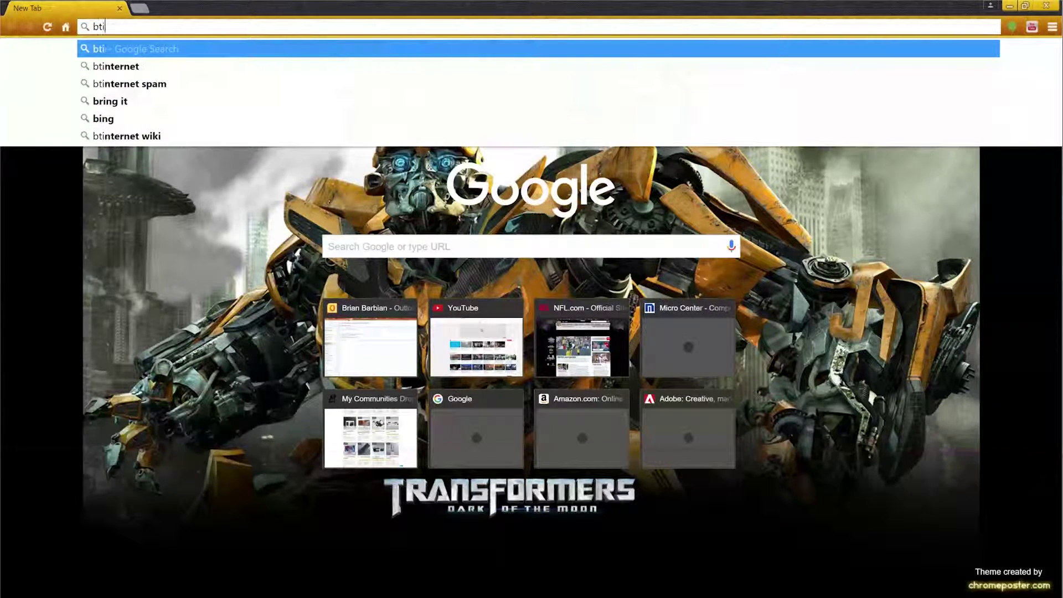
key(BackSpace)
key(BackSpace)
text(ing)
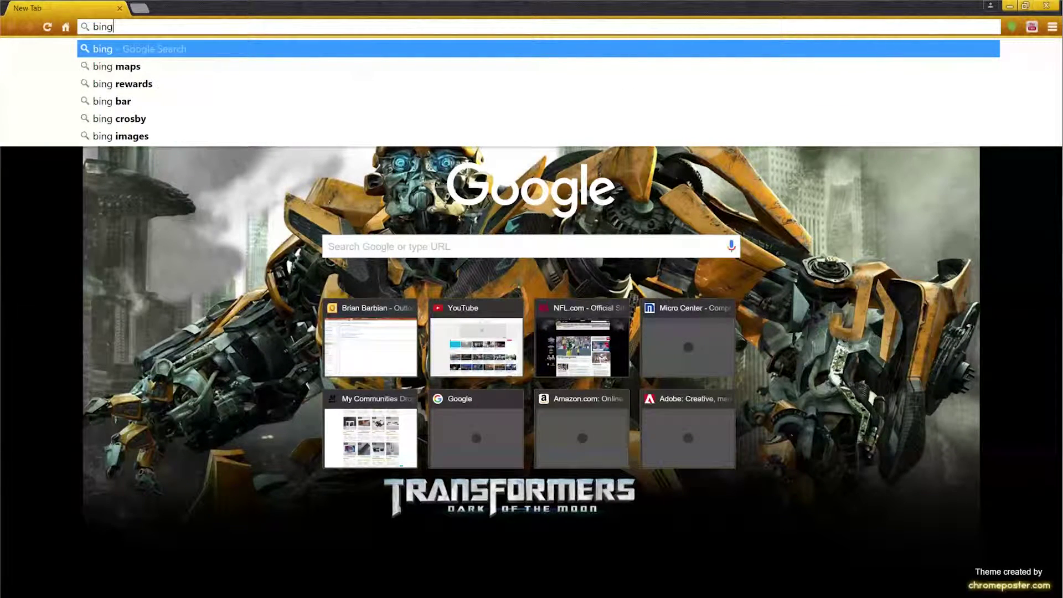
text(.com)
key(Return)
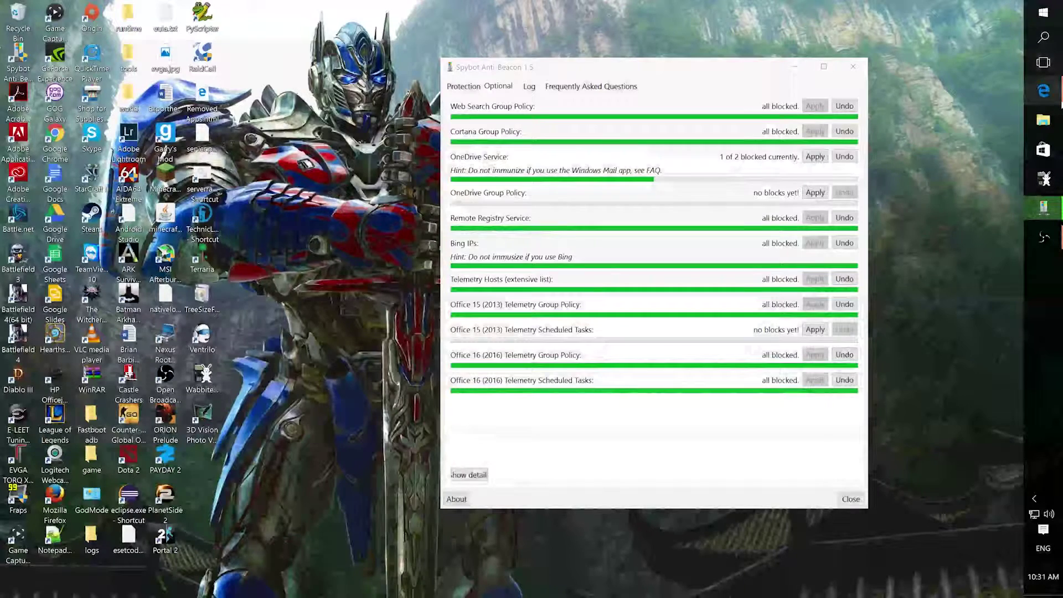
Try bing.com in Microsoft Edge, see the can't-reach-this-page error, and close Edge.
click(1055, 95)
key(ctrl+l)
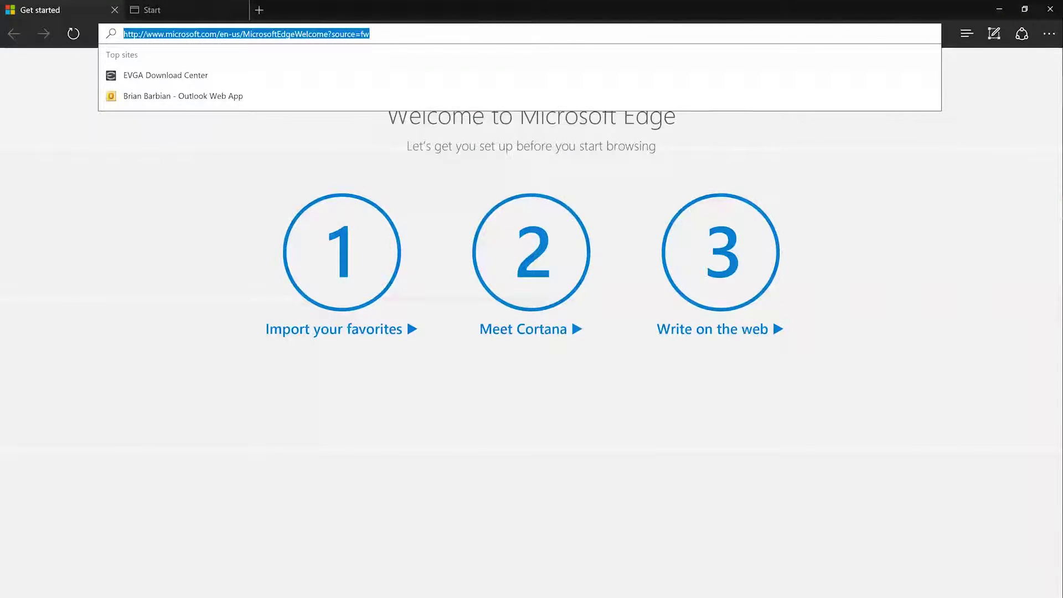
text(bing.com)
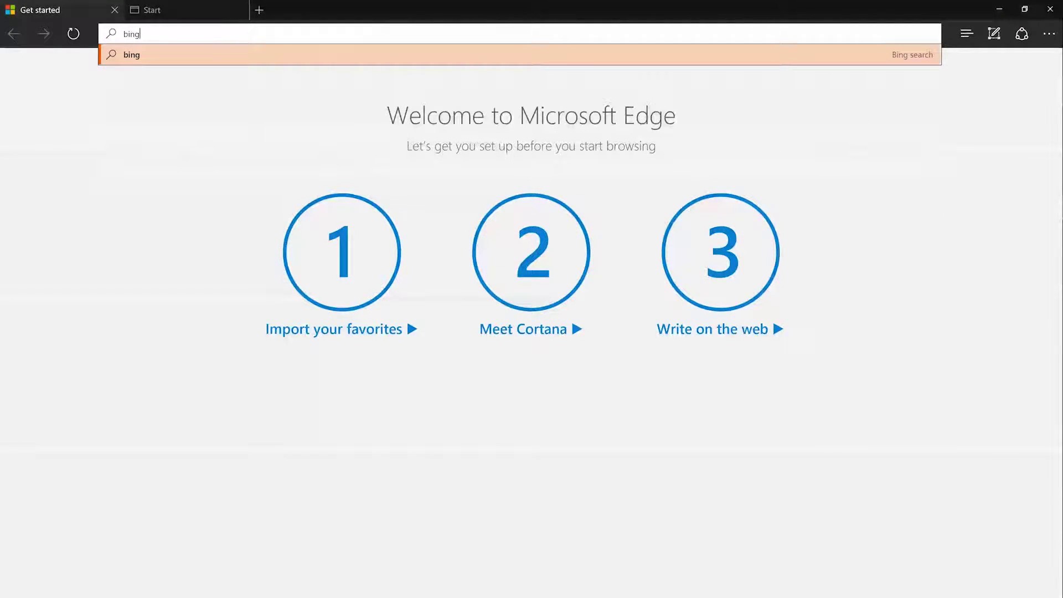
key(Return)
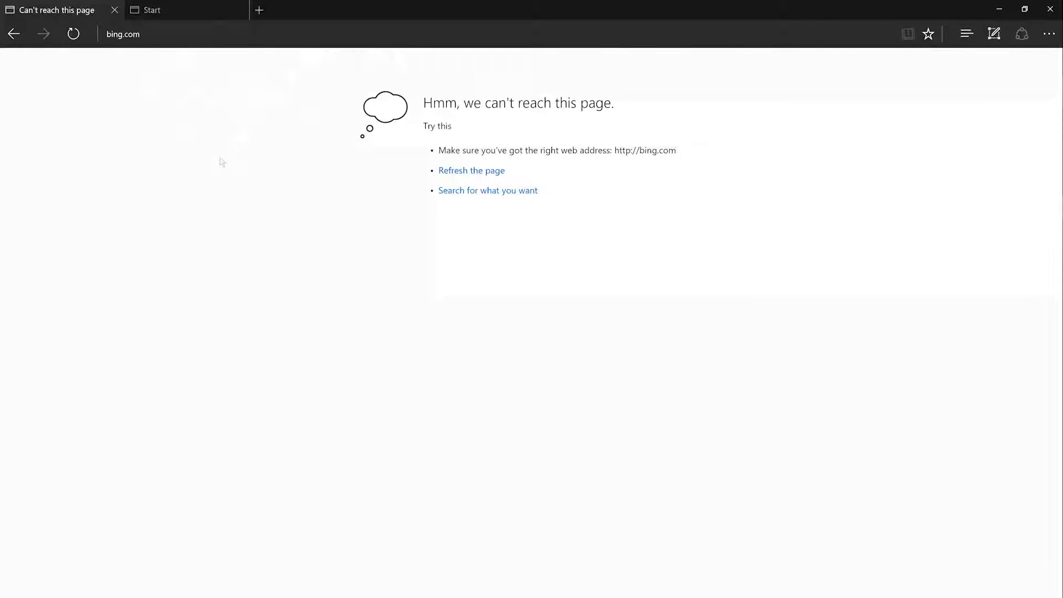
click(167, 34)
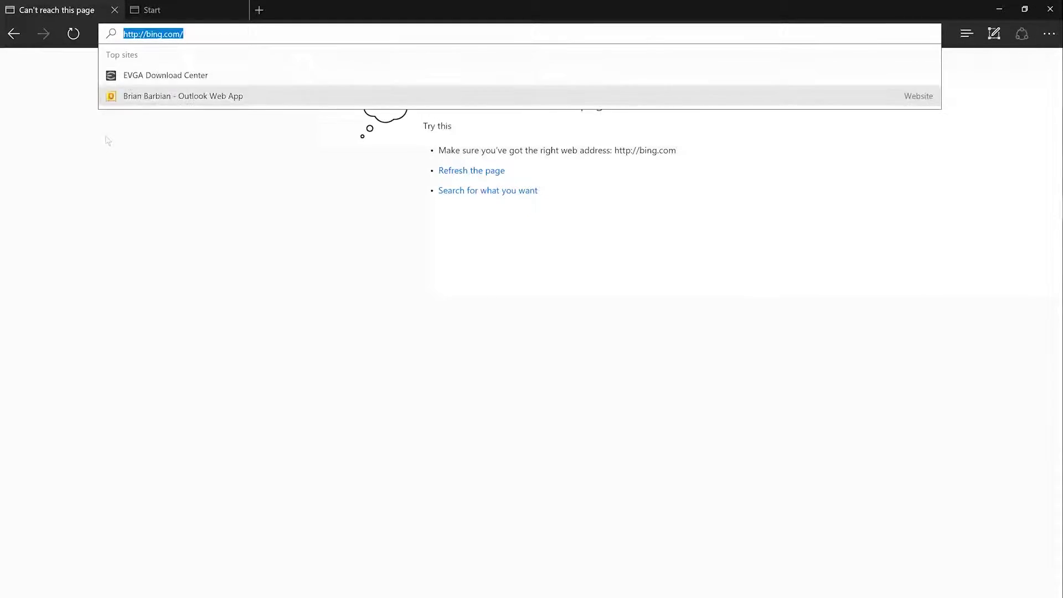
key(Return)
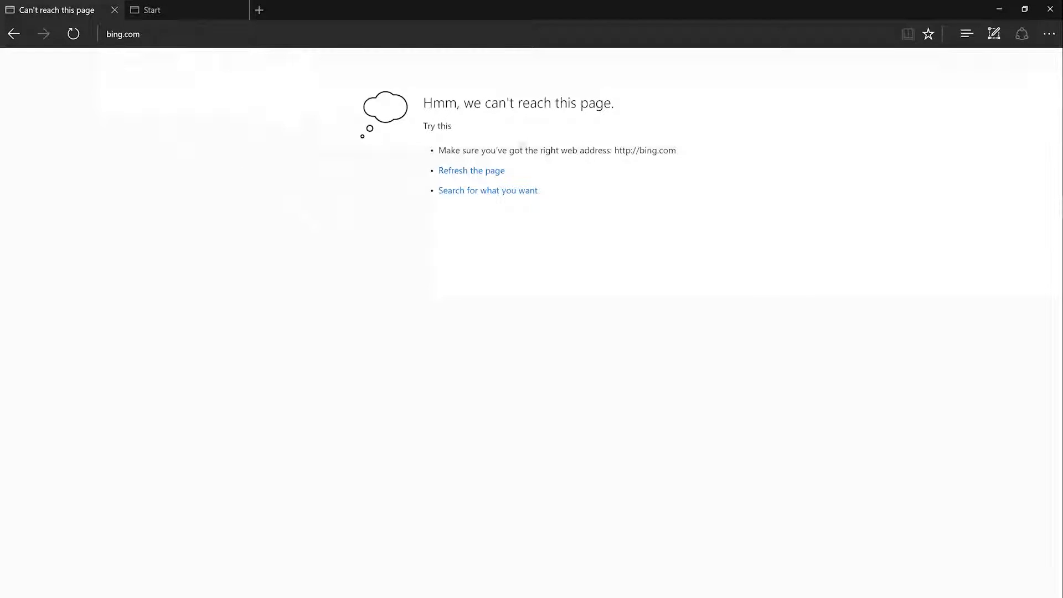
click(1051, 8)
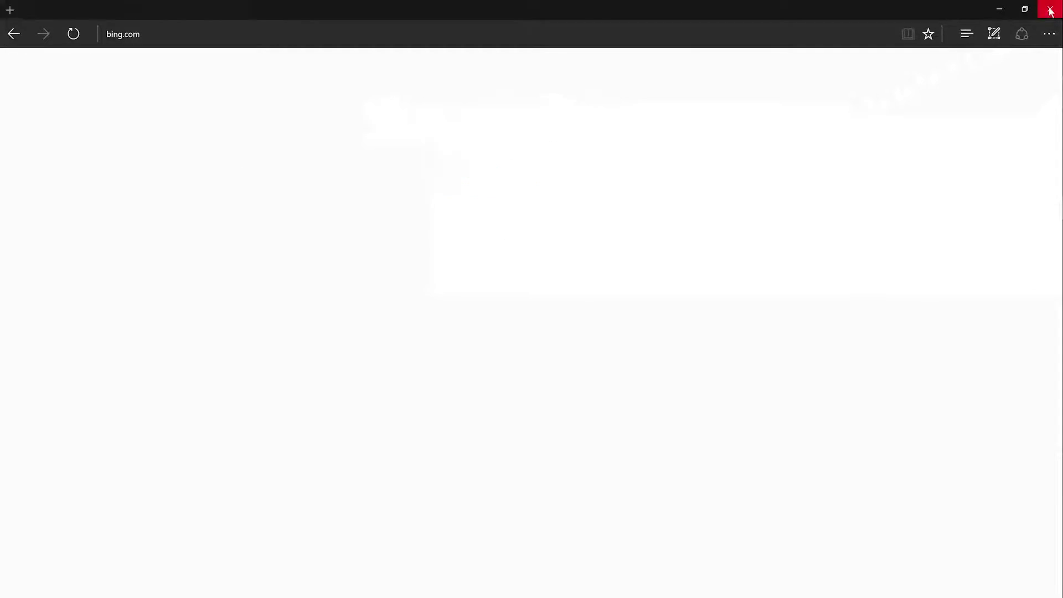
Undo the Bing IPs block so it shows no blocks yet, and close Spybot Anti-Beacon.
click(844, 244)
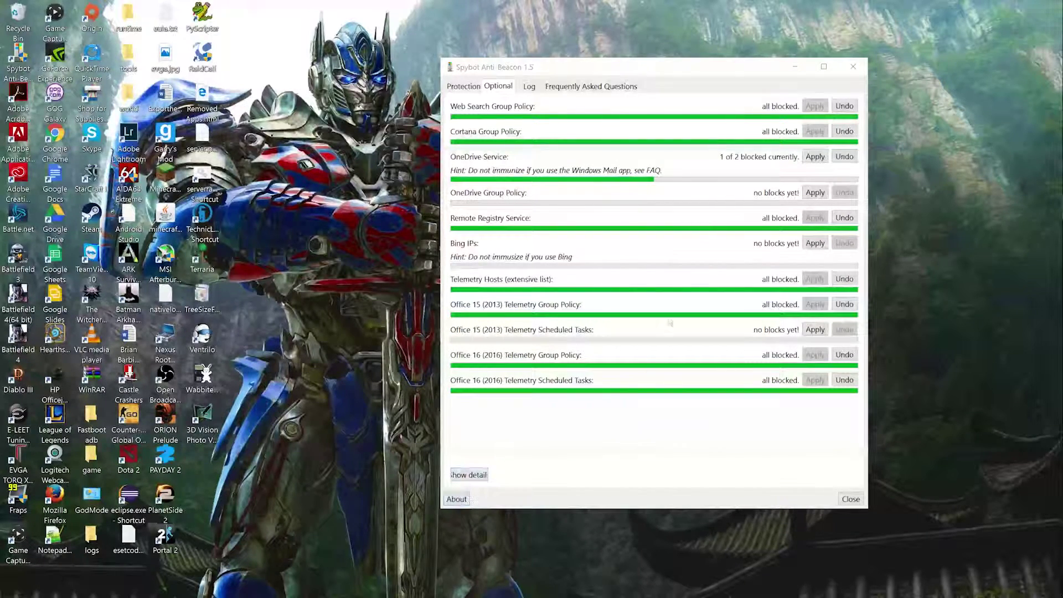
click(854, 69)
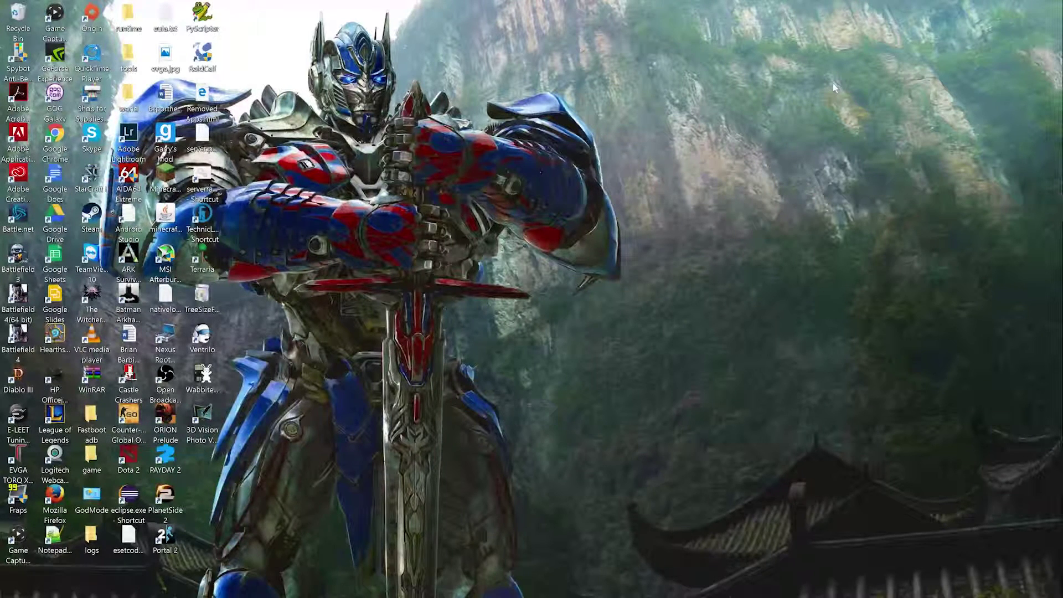
double_click(19, 66)
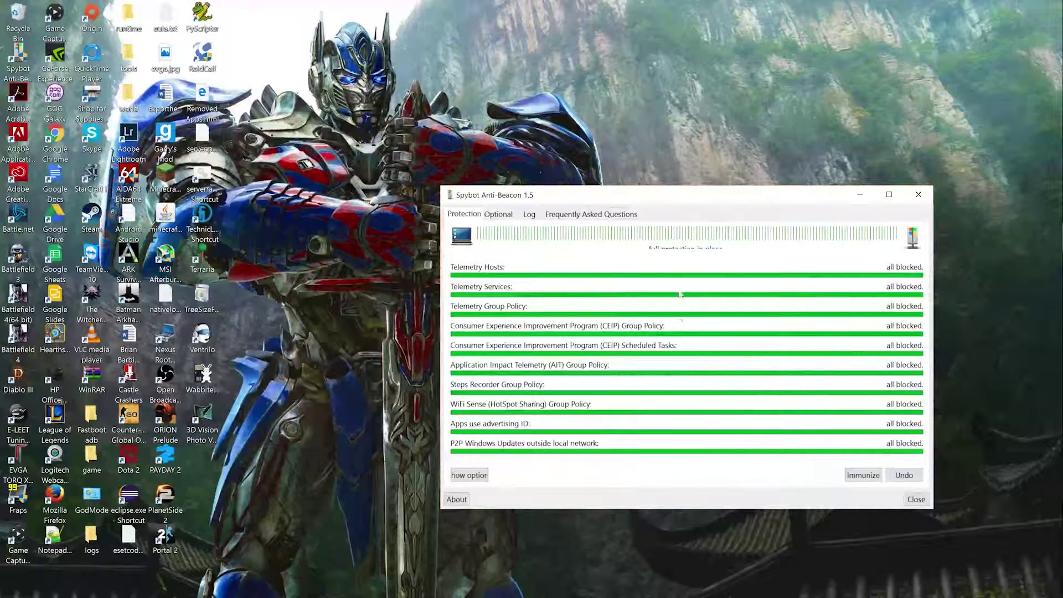
click(469, 476)
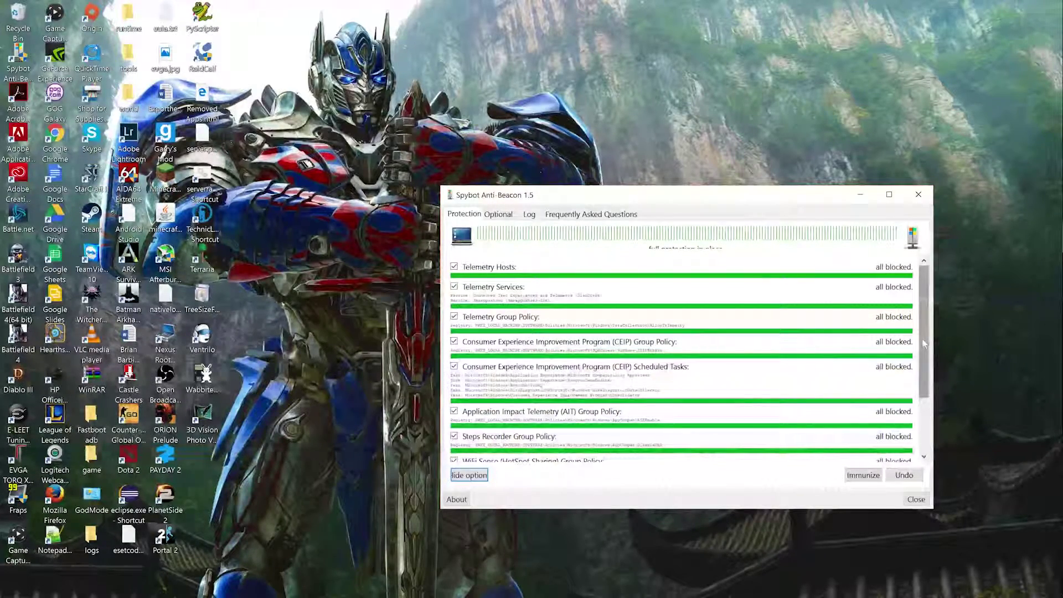
drag(923, 342, 923, 395)
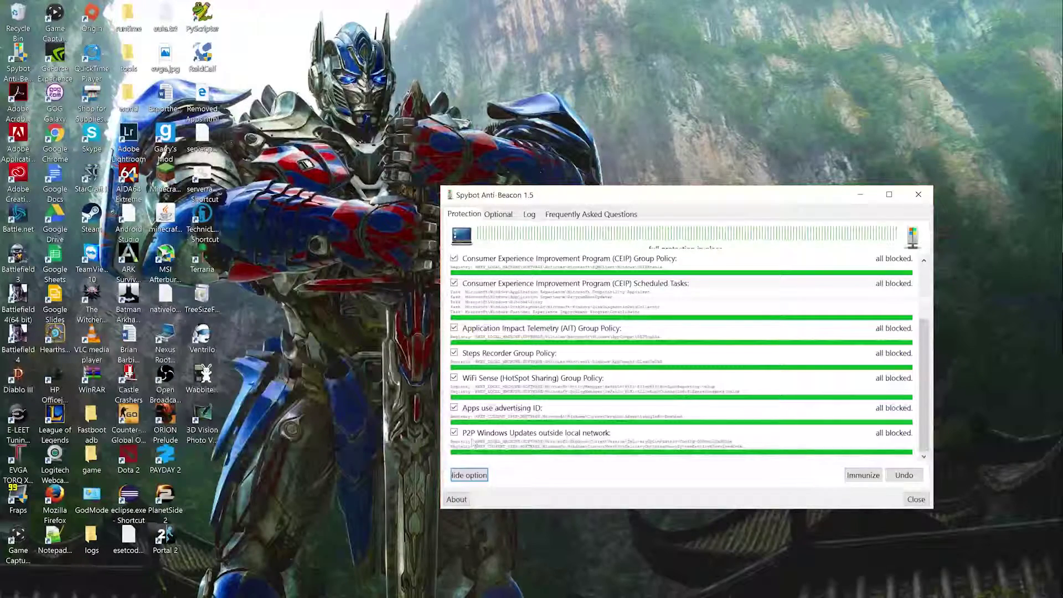
click(475, 478)
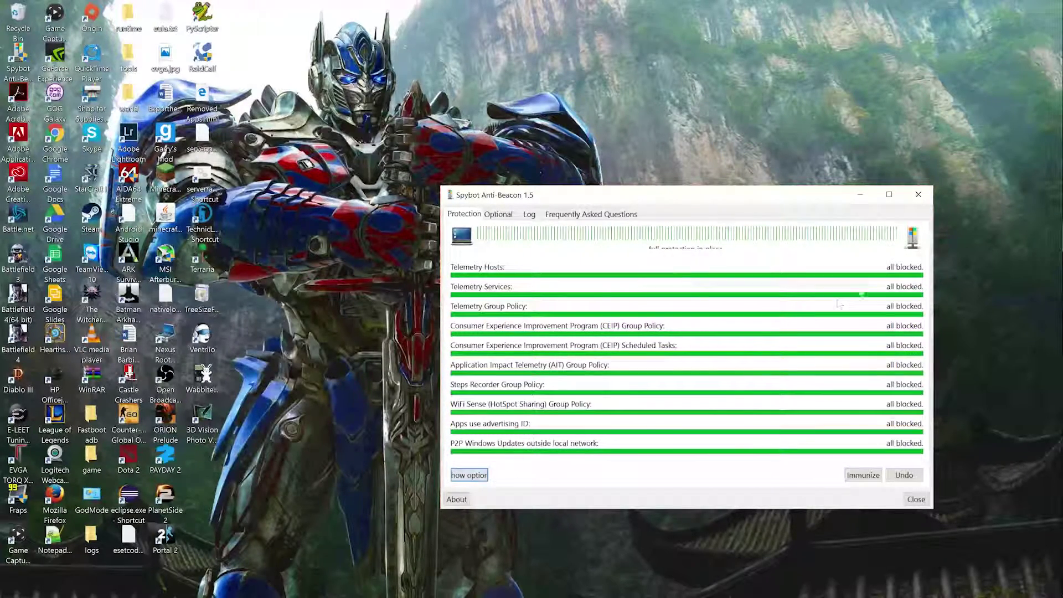
click(918, 195)
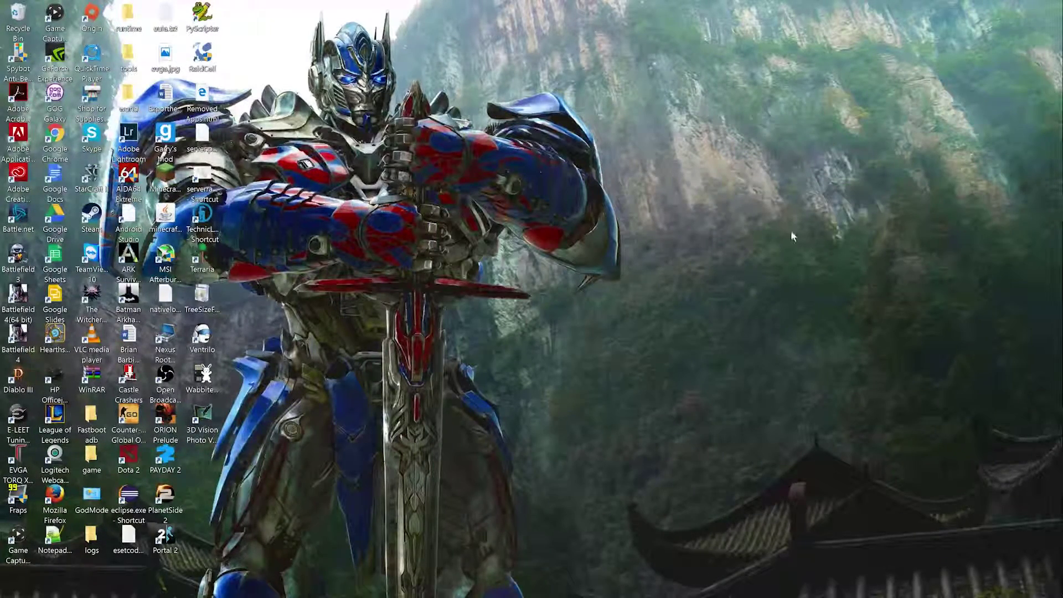